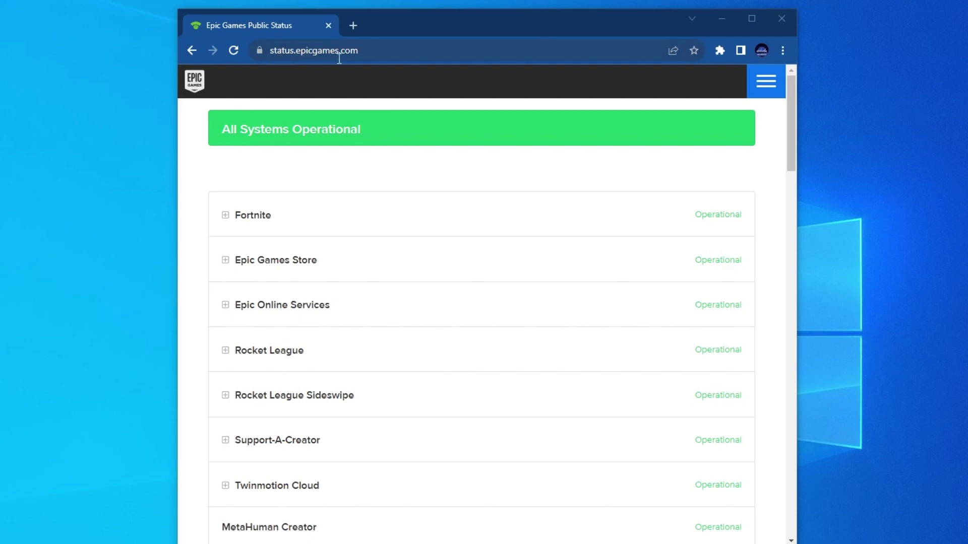
Expand the Fortnite entry on the Epic Games status page to view its individual service statuses.
{"action": "left_click", "coordinate": [226, 216]}
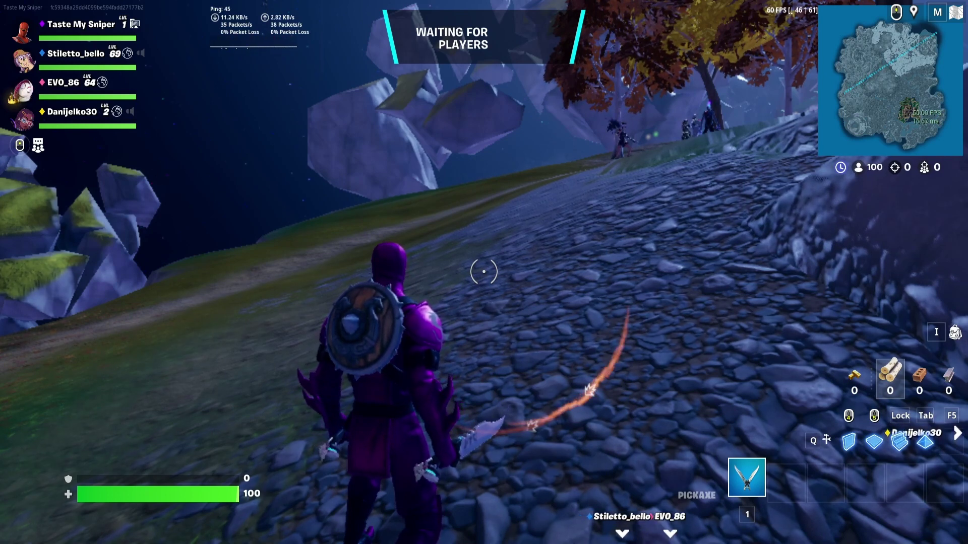
Join the match's Game Channel from the Voice Chat panel, opened with the P key.
{"action": "key", "text": "p"}
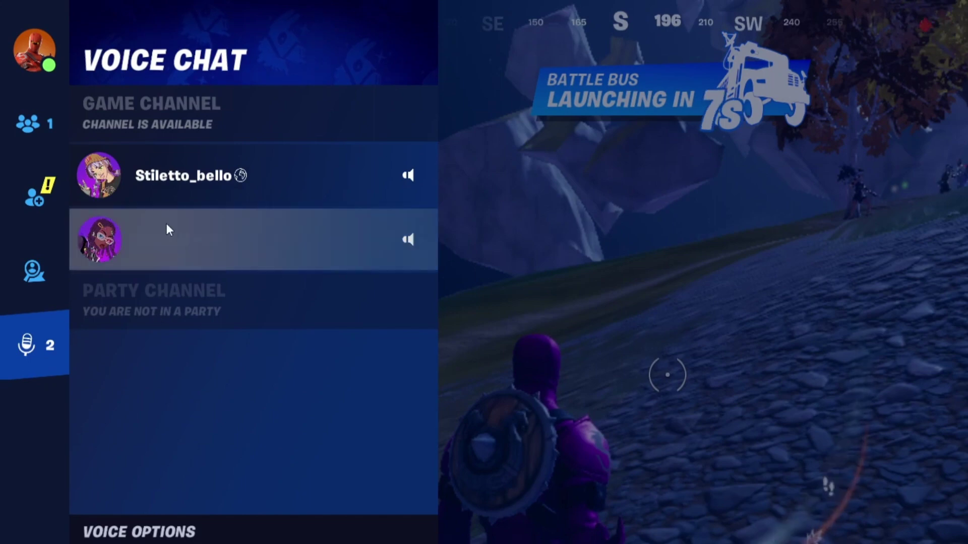
{"action": "left_click", "coordinate": [394, 106]}
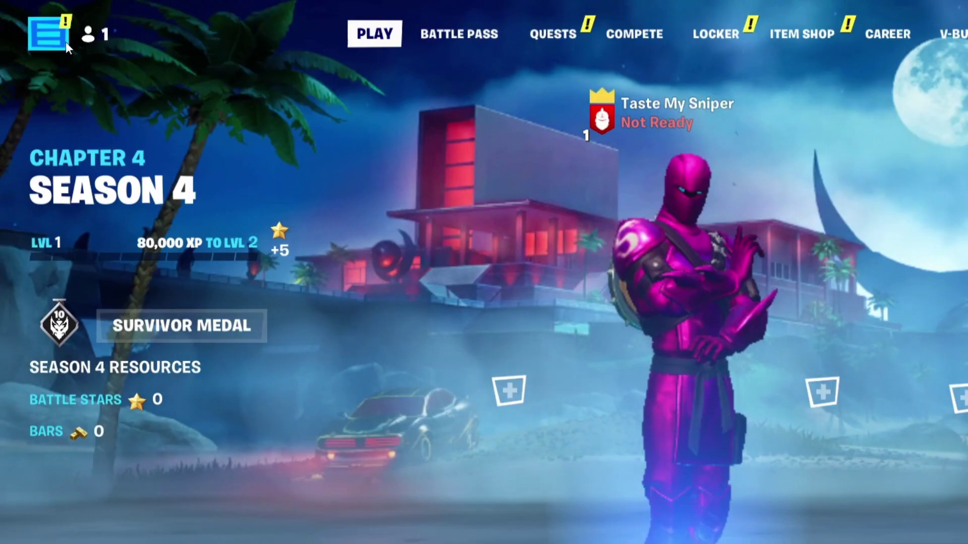
Unlock Parental Controls with the parental PIN, verify Voice Chat is Everybody, and exit to the lobby.
{"action": "left_click", "coordinate": [51, 44]}
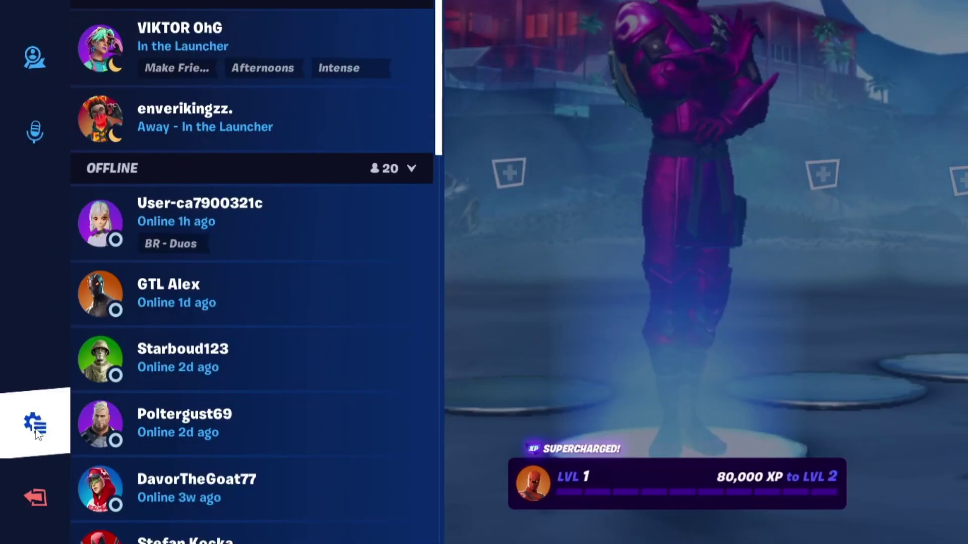
{"action": "left_click", "coordinate": [36, 432]}
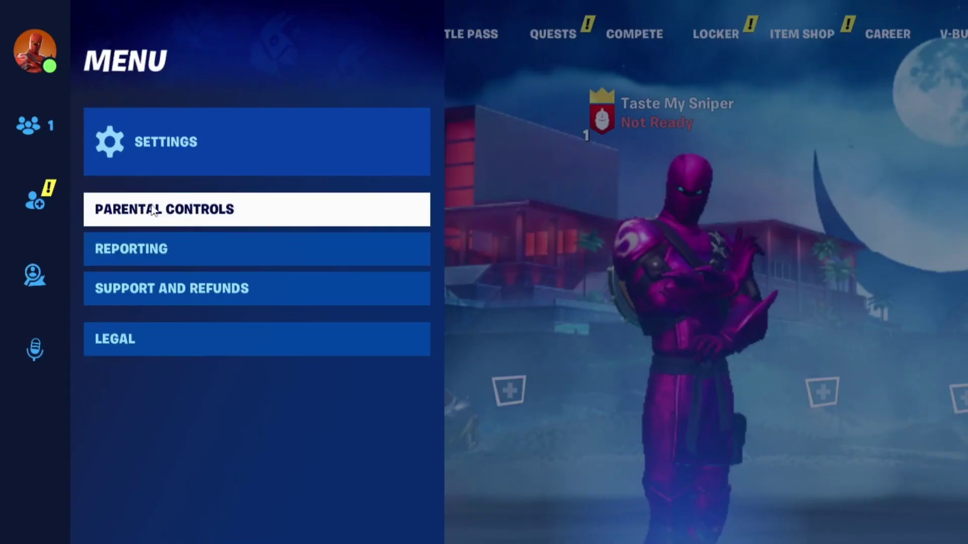
{"action": "left_click", "coordinate": [236, 211]}
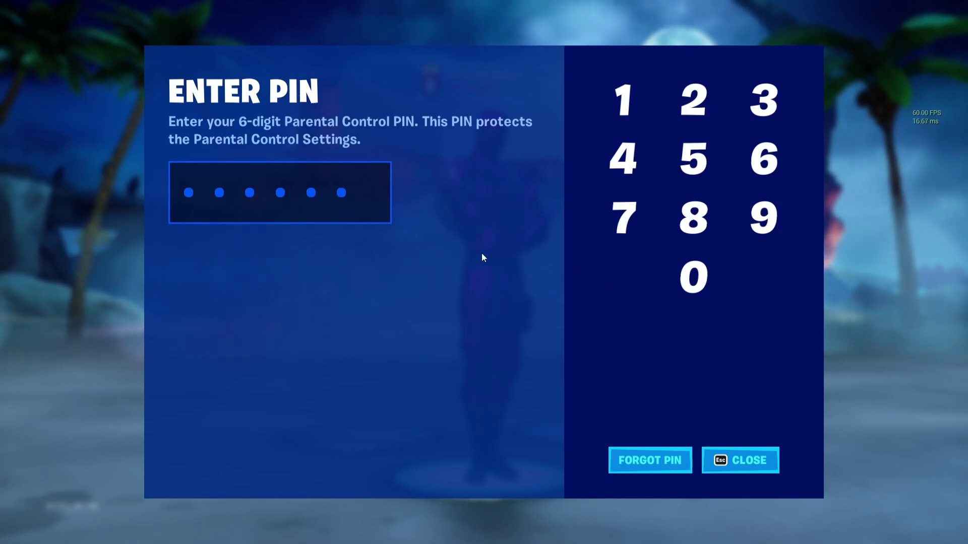
{"action": "type", "text": "12345"}
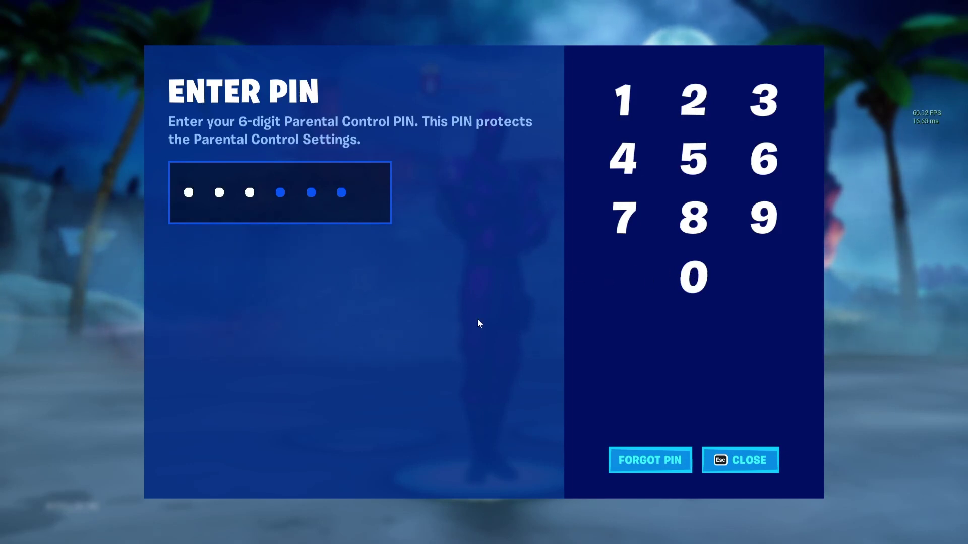
{"action": "type", "text": "6"}
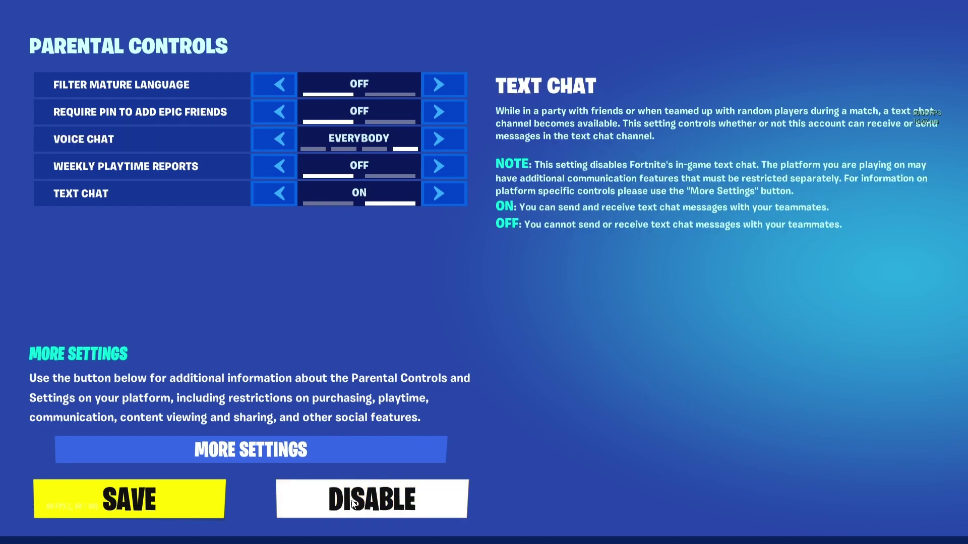
{"action": "left_click", "coordinate": [438, 514]}
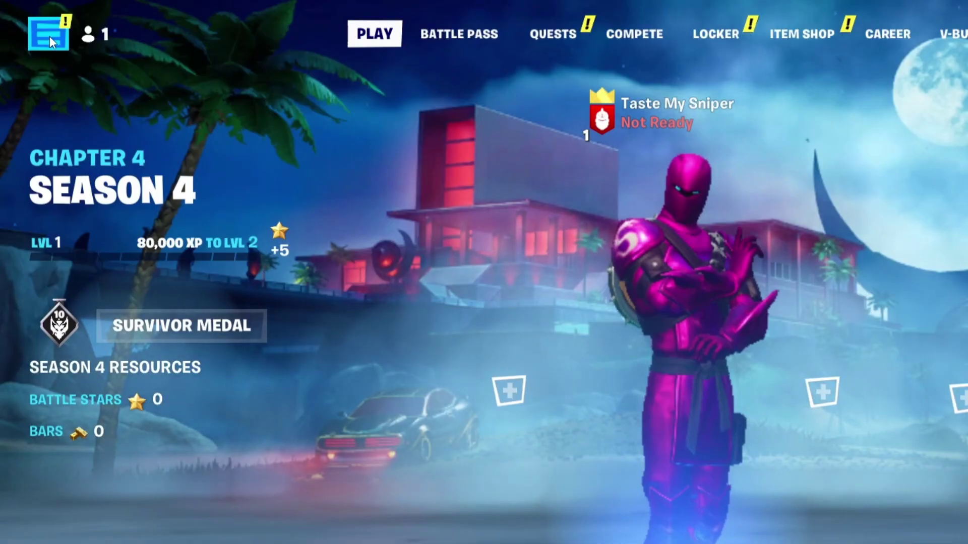
Set Voice Chat to Friends Only in Fortnite's Audio settings.
{"action": "left_click", "coordinate": [49, 35]}
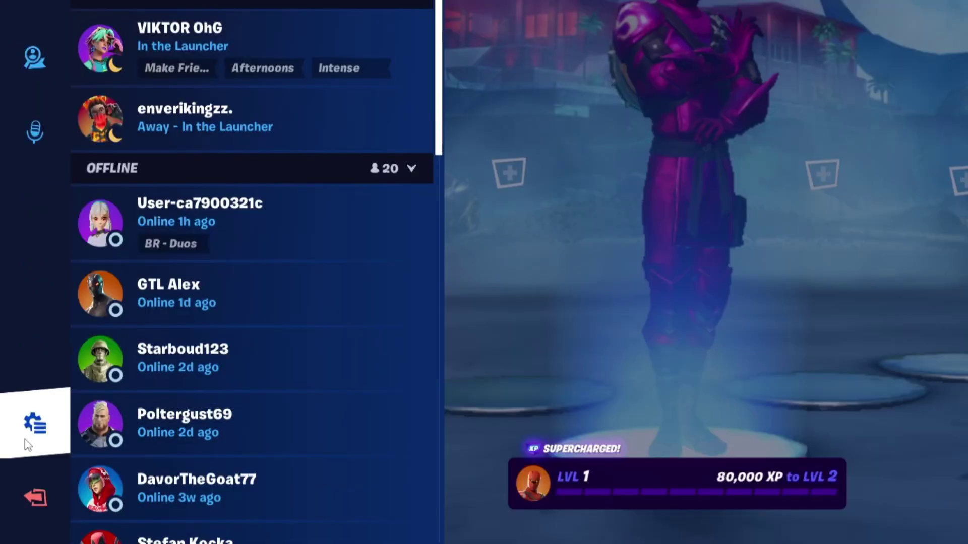
{"action": "left_click", "coordinate": [30, 440]}
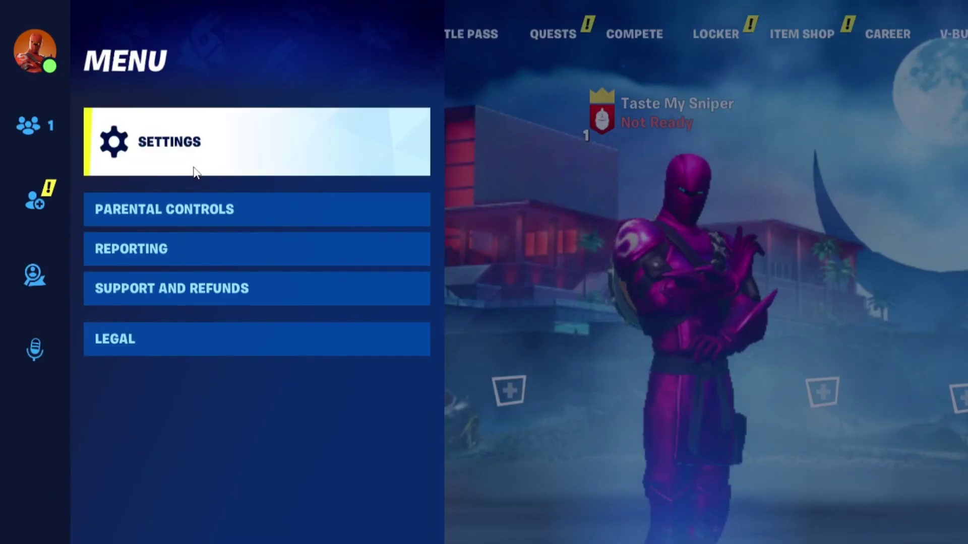
{"action": "left_click", "coordinate": [186, 172]}
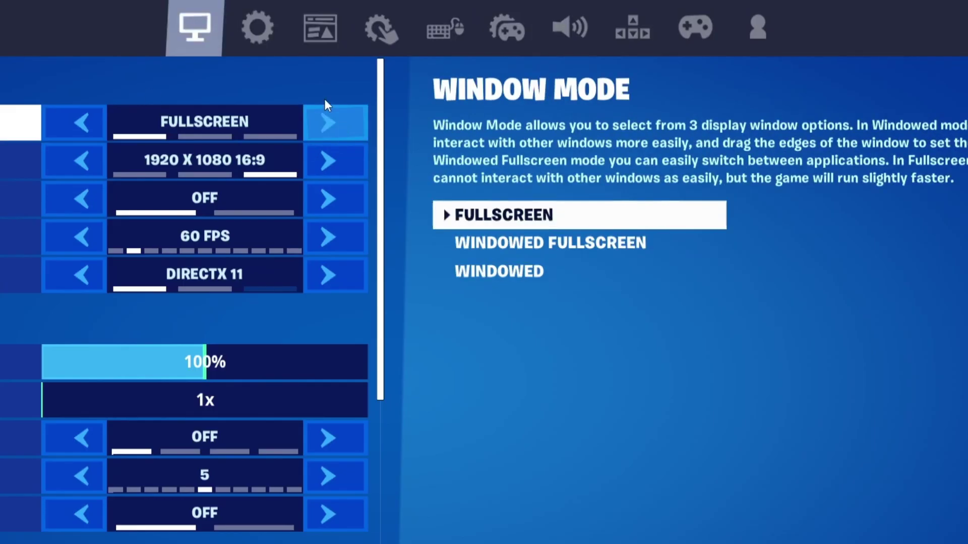
{"action": "left_click", "coordinate": [563, 31]}
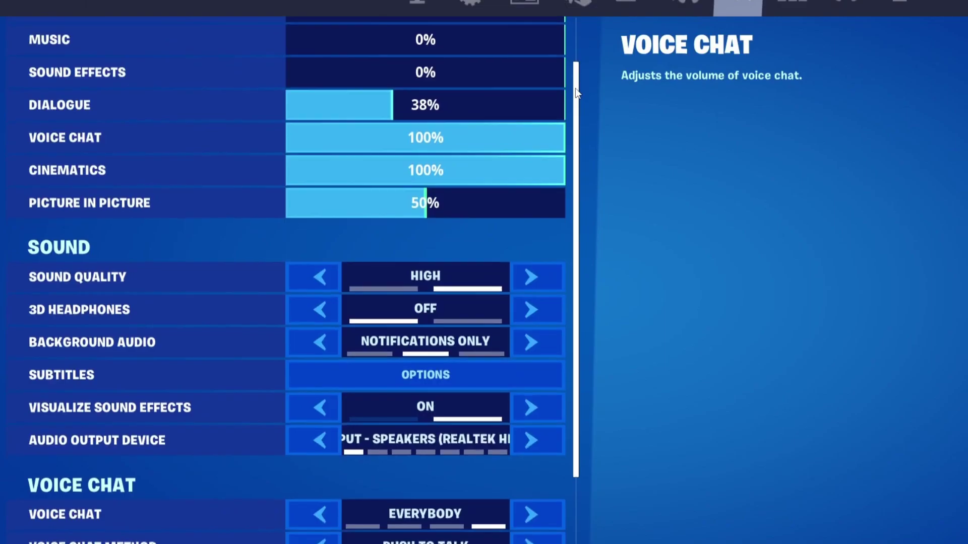
{"action": "scroll", "coordinate": [365, 295], "scroll_direction": "down", "scroll_amount": 3}
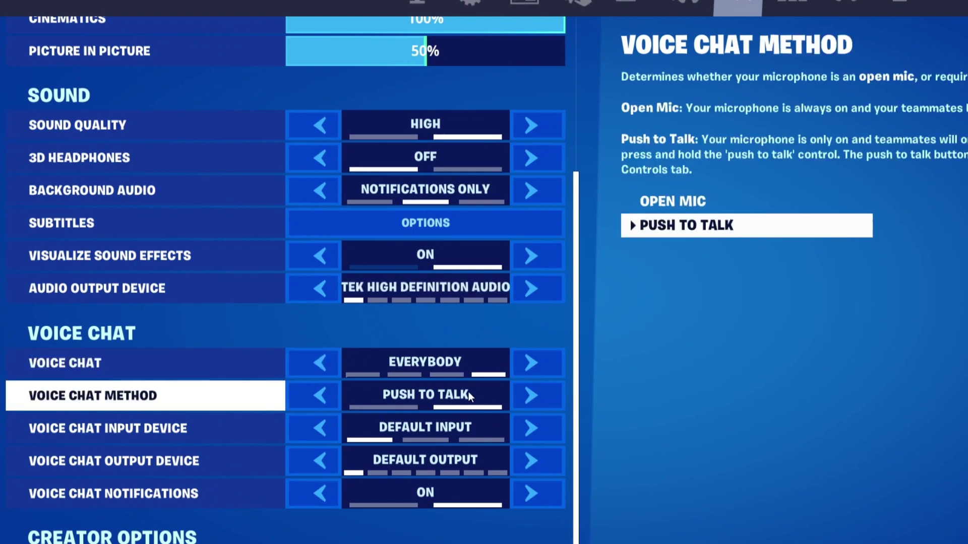
{"action": "left_click", "coordinate": [318, 368]}
{"action": "left_click", "coordinate": [317, 368]}
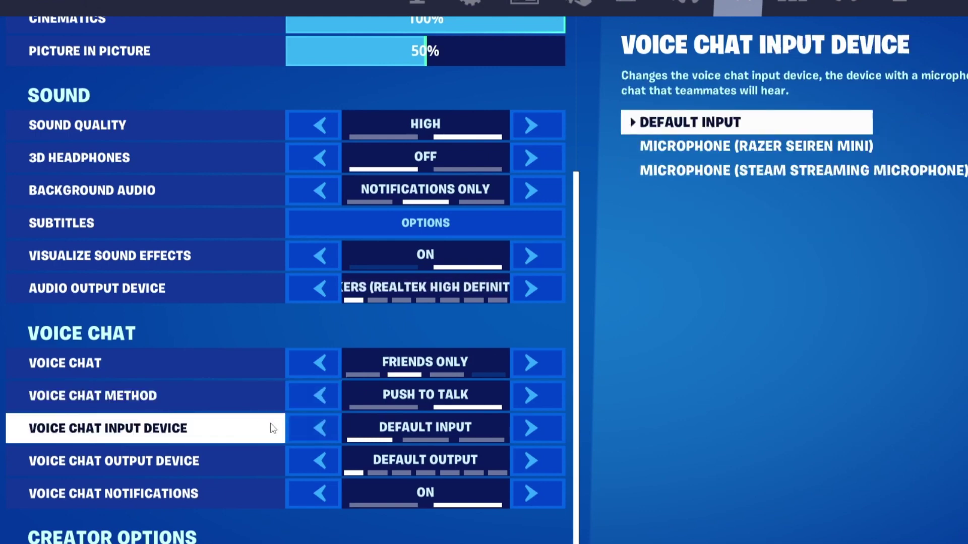
Select Razer Seiren Mini as the voice input device and cycle through the voice output devices.
{"action": "left_click", "coordinate": [526, 430]}
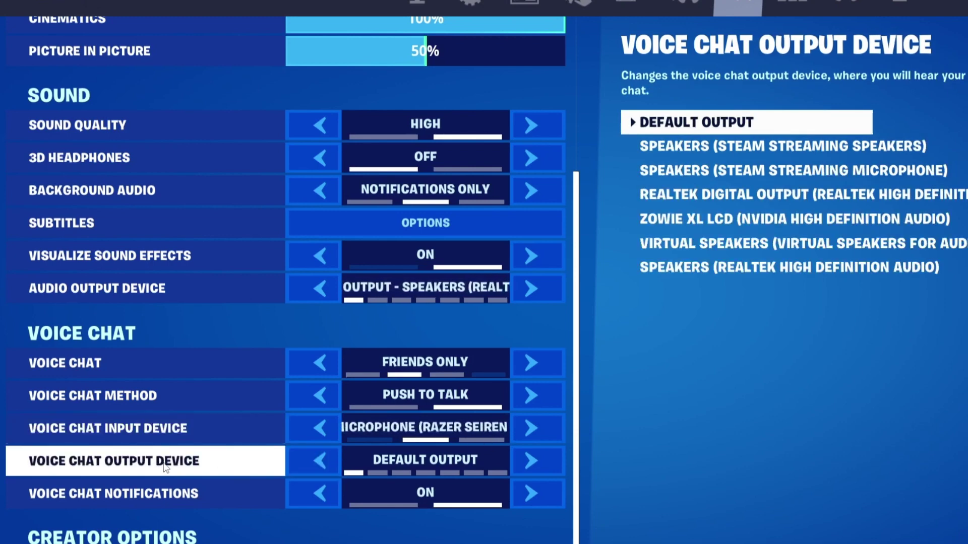
{"action": "left_click", "coordinate": [531, 459]}
{"action": "left_click", "coordinate": [532, 458]}
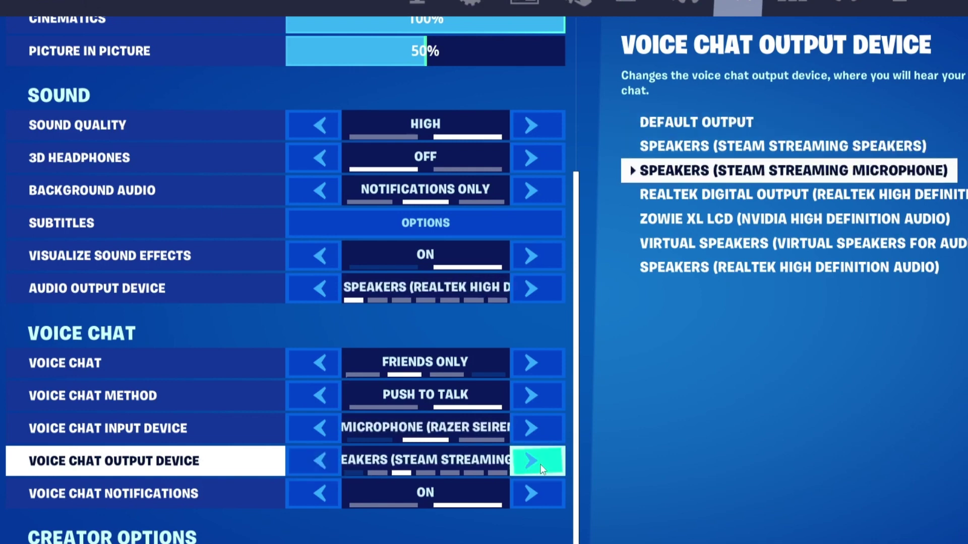
{"action": "left_click", "coordinate": [534, 461]}
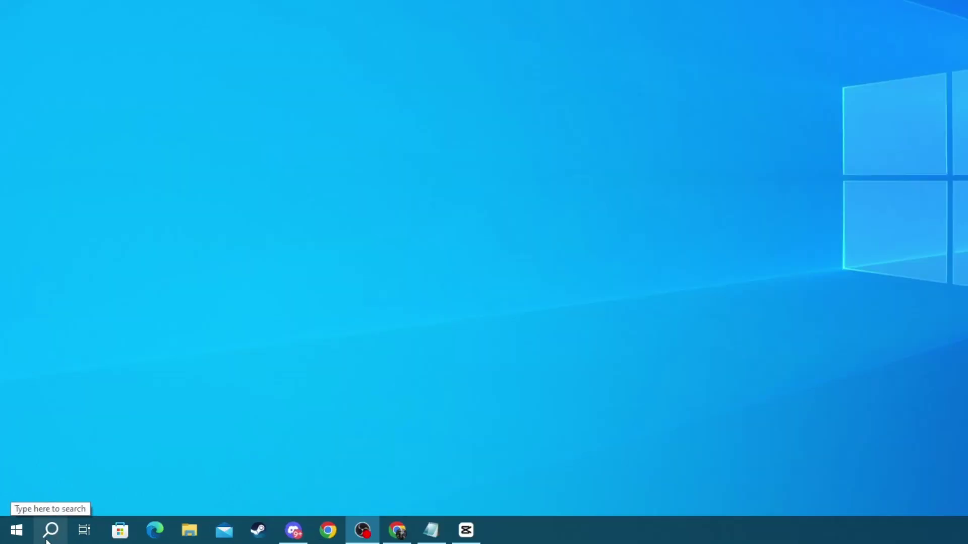
Open microphone privacy settings, keep device microphone access On, and check desktop app access.
{"action": "left_click", "coordinate": [49, 534]}
{"action": "type", "text": "microphone privacy settings"}
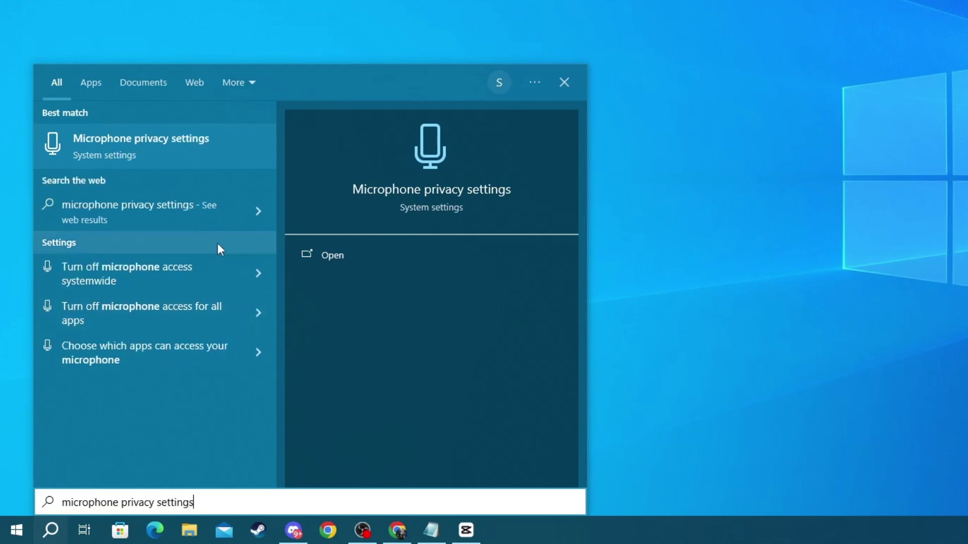
{"action": "left_click", "coordinate": [97, 135]}
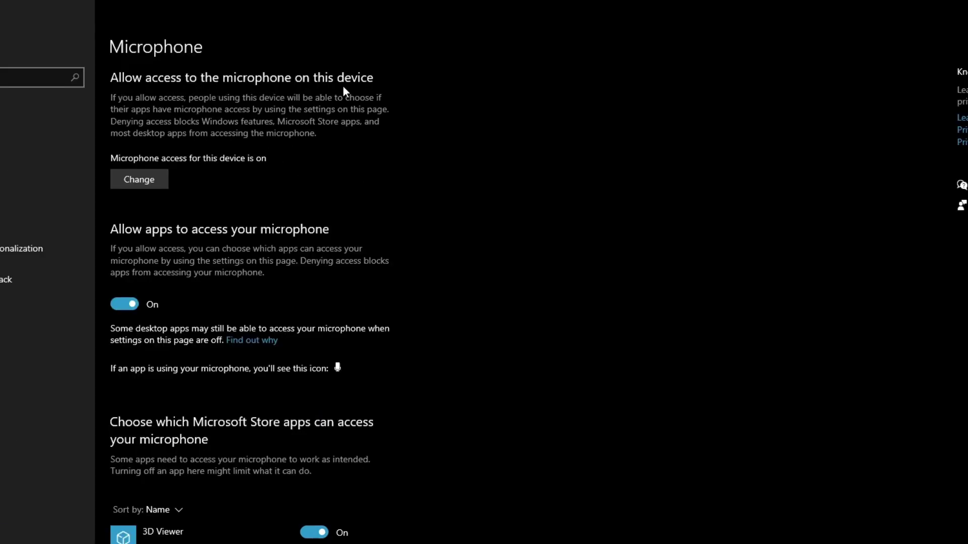
{"action": "left_click", "coordinate": [145, 185]}
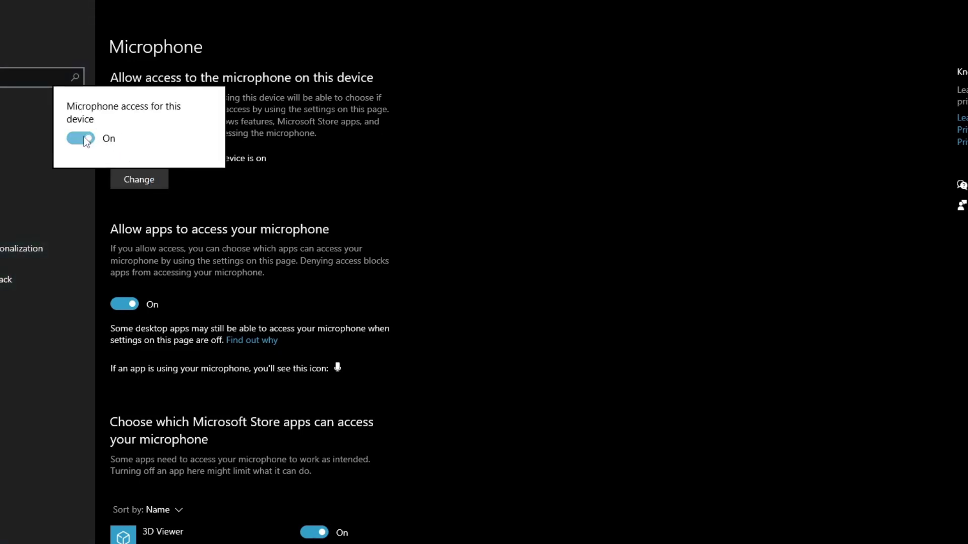
{"action": "left_click", "coordinate": [154, 241]}
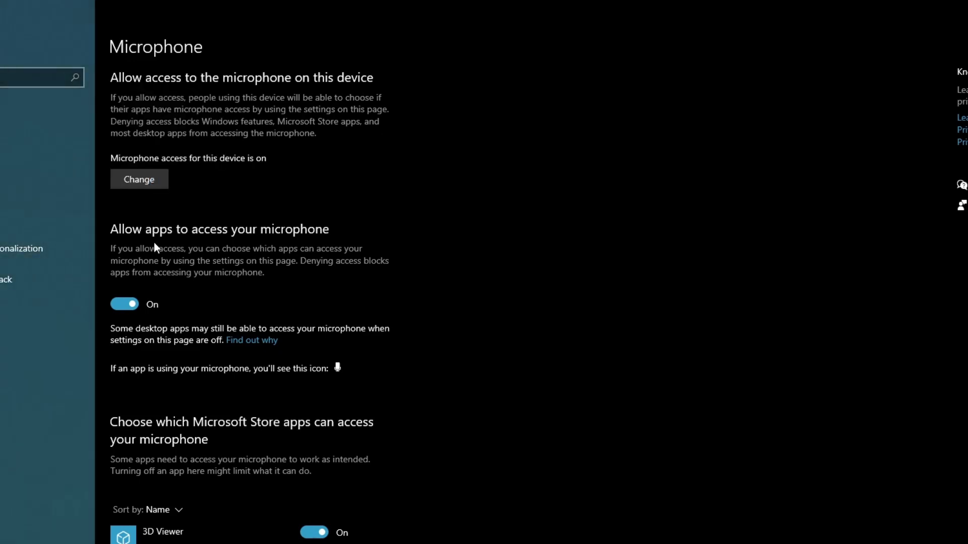
{"action": "scroll", "coordinate": [110, 153], "scroll_direction": "down", "scroll_amount": 2}
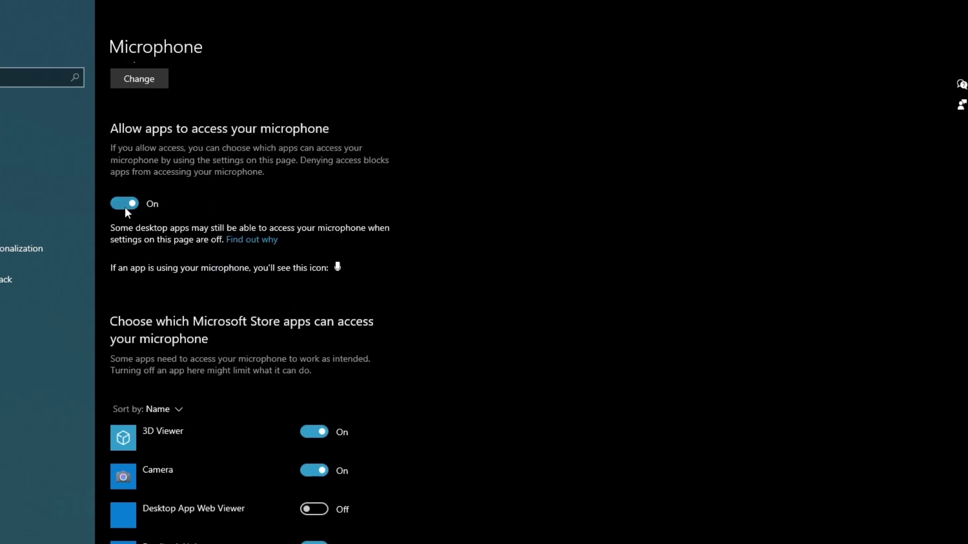
{"action": "scroll", "coordinate": [419, 285], "scroll_direction": "down", "scroll_amount": 12}
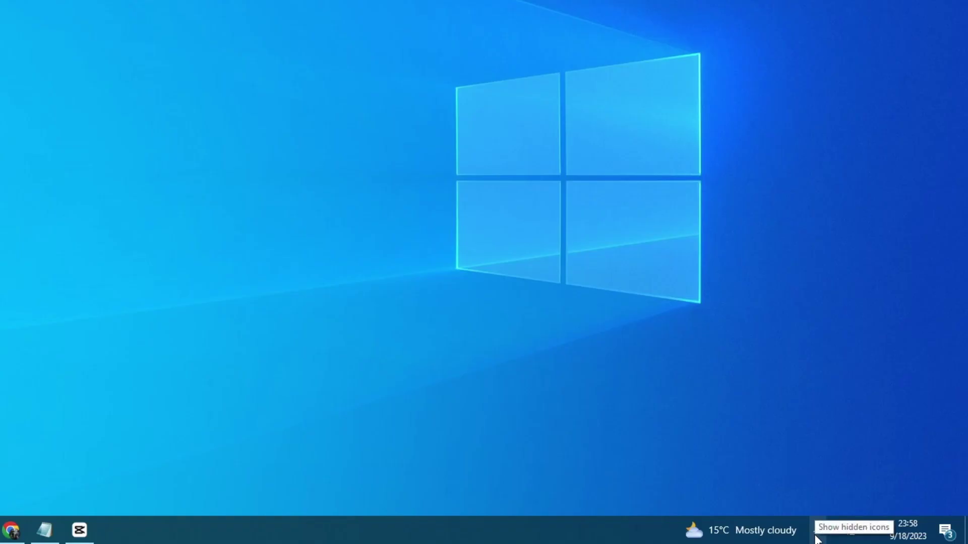
Open the Razer Seiren Mini's Properties from the Sound panel's Recording devices.
{"action": "left_click", "coordinate": [816, 530]}
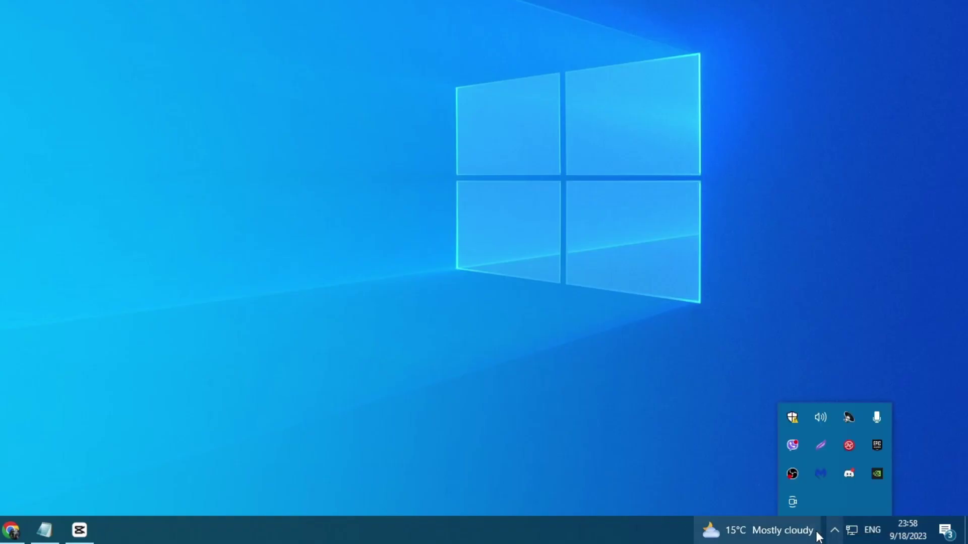
{"action": "right_click", "coordinate": [821, 416]}
{"action": "left_click", "coordinate": [808, 376]}
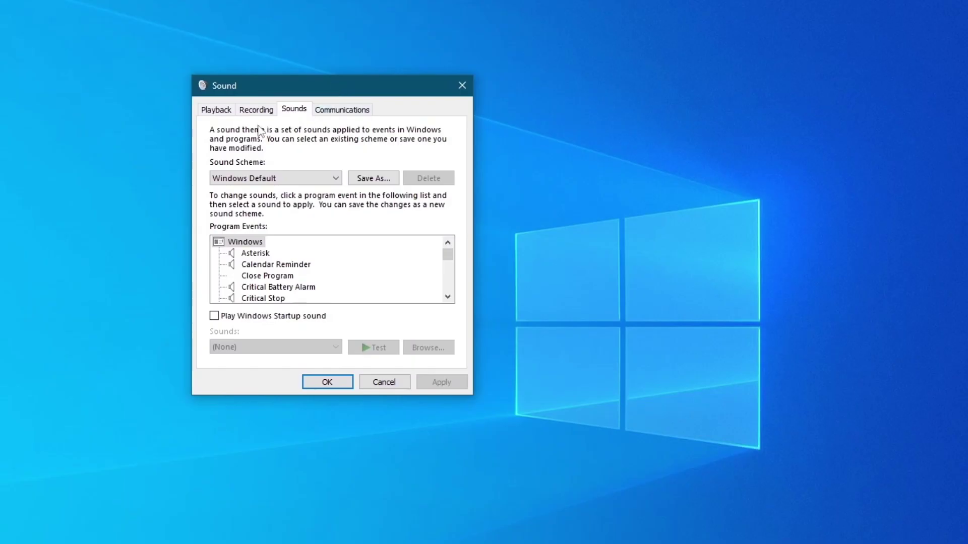
{"action": "left_click", "coordinate": [258, 110]}
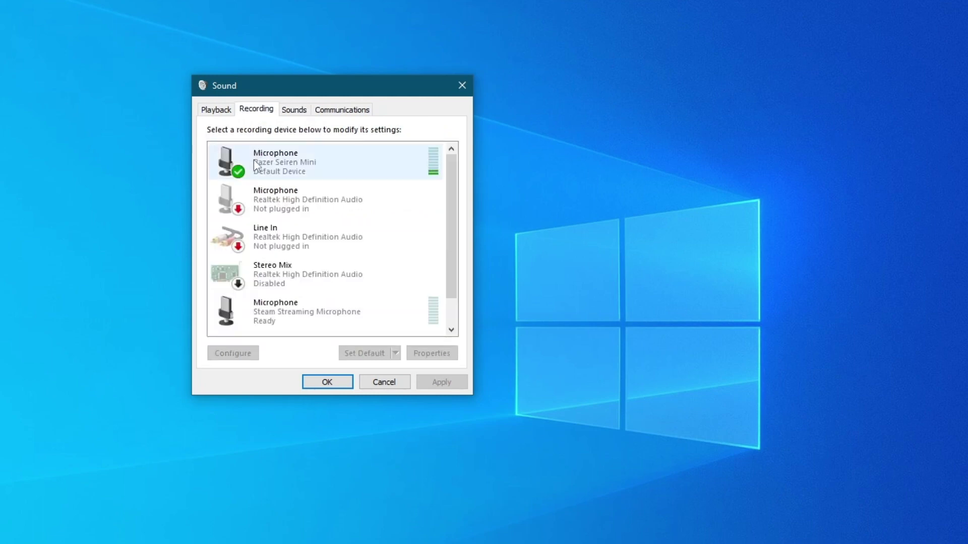
{"action": "right_click", "coordinate": [254, 160]}
{"action": "left_click", "coordinate": [321, 243]}
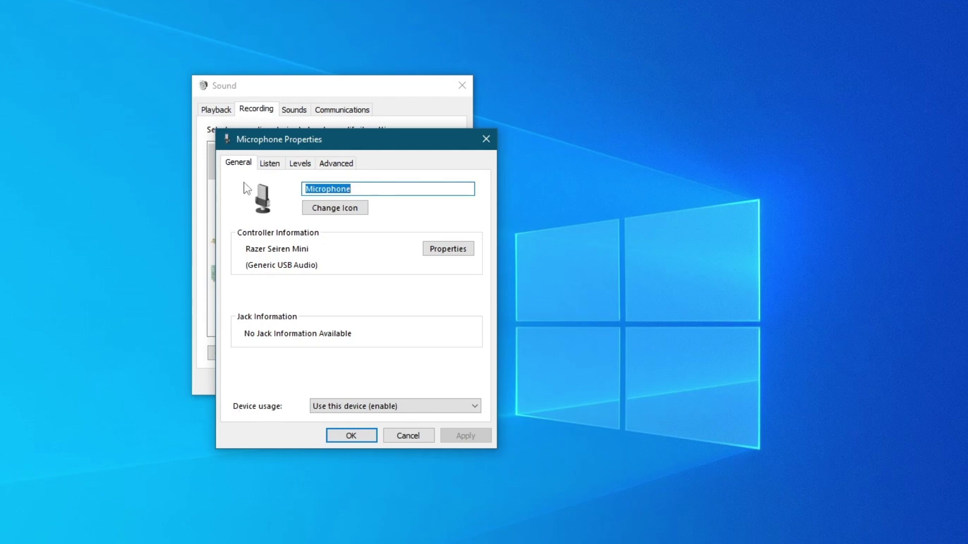
Keep the Razer microphone enabled at input level 100, review Advanced, then confirm and close Sound.
{"action": "left_click", "coordinate": [339, 407]}
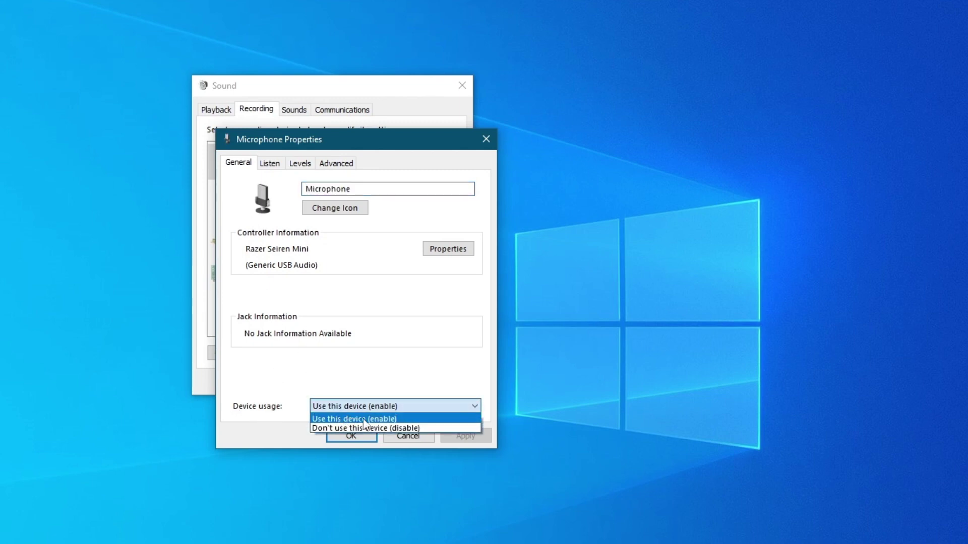
{"action": "left_click", "coordinate": [399, 420]}
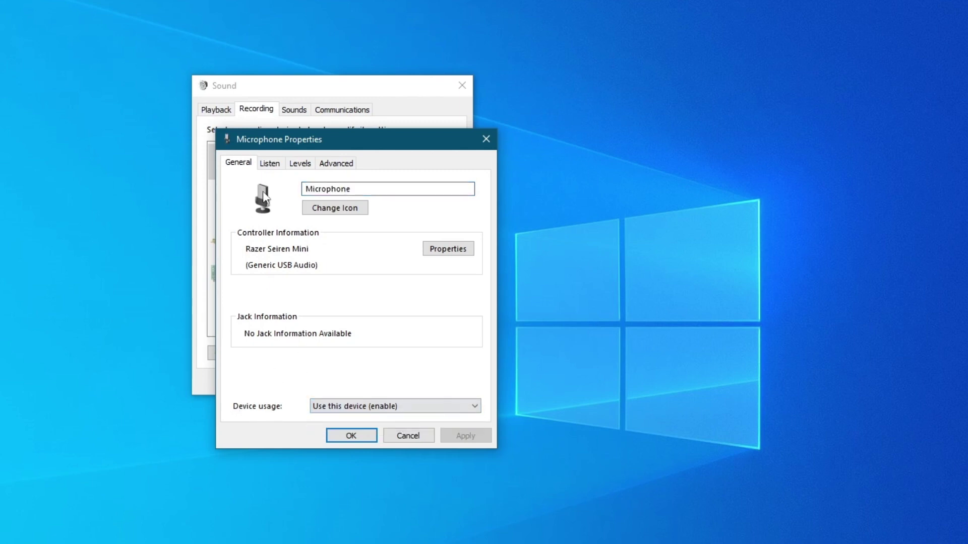
{"action": "left_click", "coordinate": [301, 164]}
{"action": "mouse_move", "coordinate": [353, 208]}
{"action": "left_mouse_down"}
{"action": "mouse_move", "coordinate": [332, 216]}
{"action": "mouse_move", "coordinate": [360, 222]}
{"action": "left_mouse_up"}
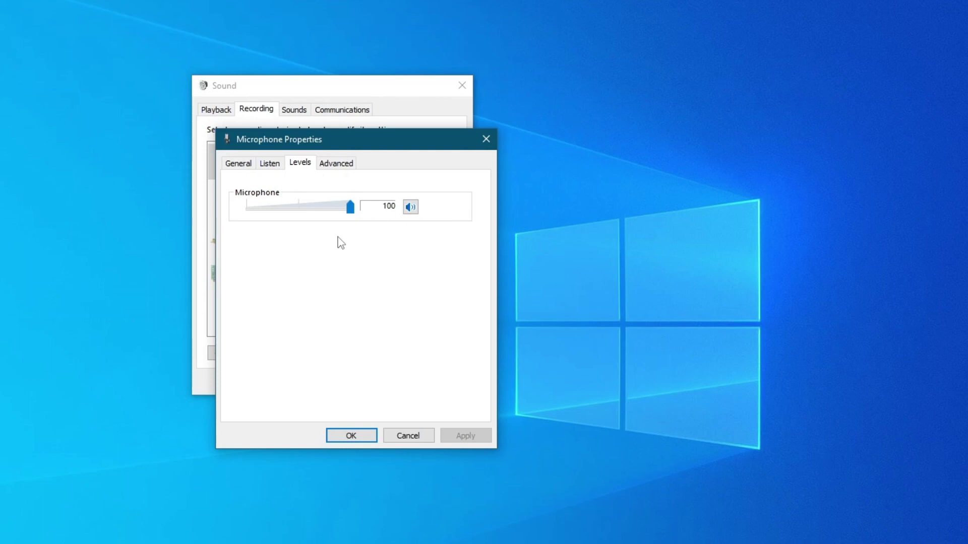
{"action": "left_click", "coordinate": [339, 167]}
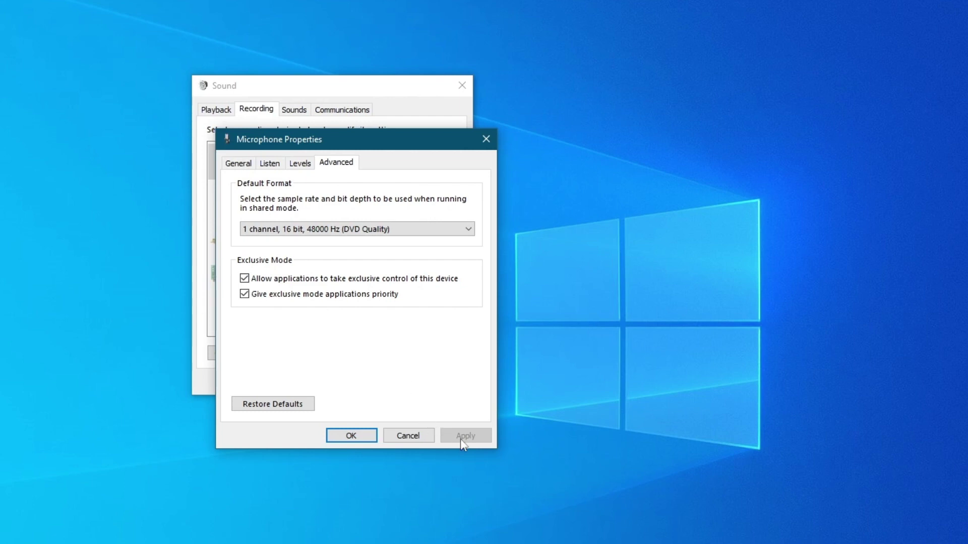
{"action": "left_click", "coordinate": [356, 439]}
{"action": "left_click", "coordinate": [461, 86]}
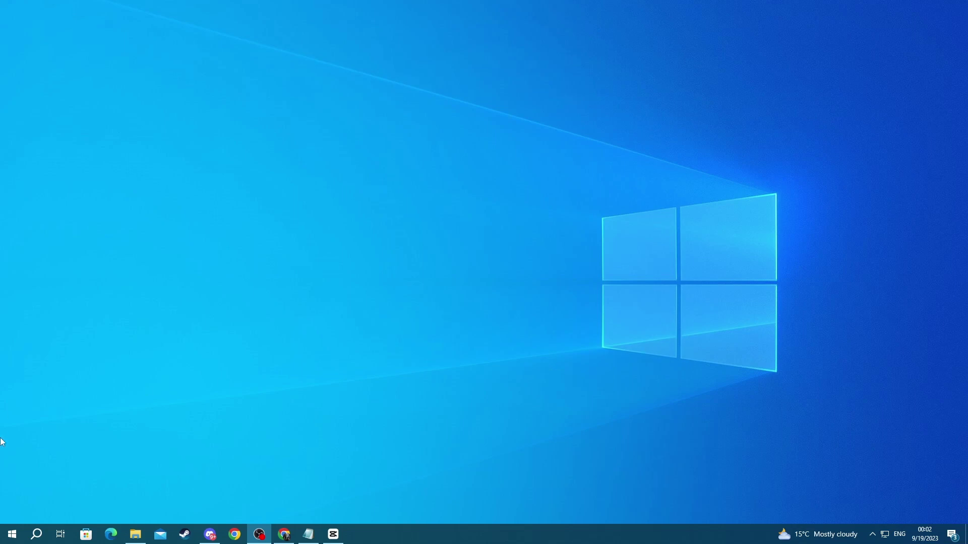
Search 'sound settings', open the Sound page, and launch the microphone input troubleshooter.
{"action": "left_click", "coordinate": [43, 539]}
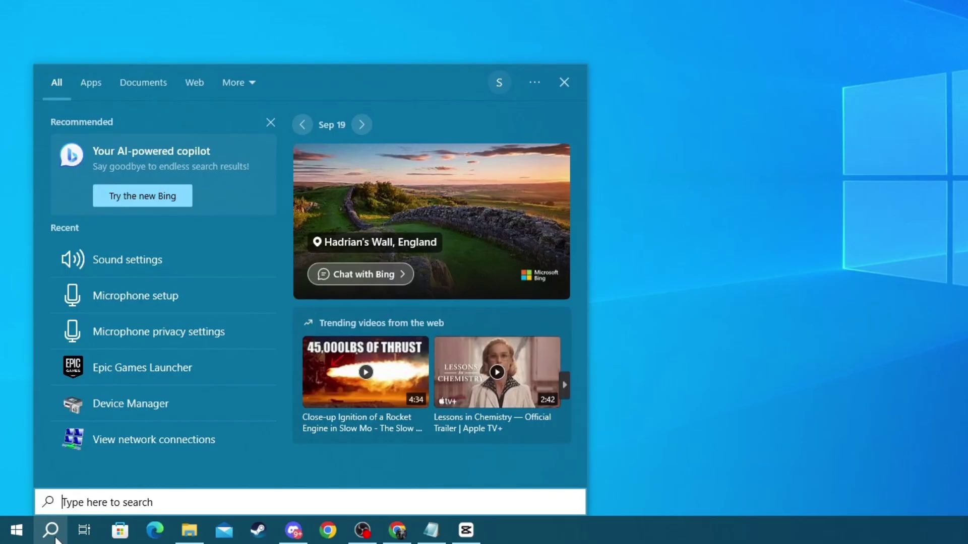
{"action": "type", "text": "sound settings"}
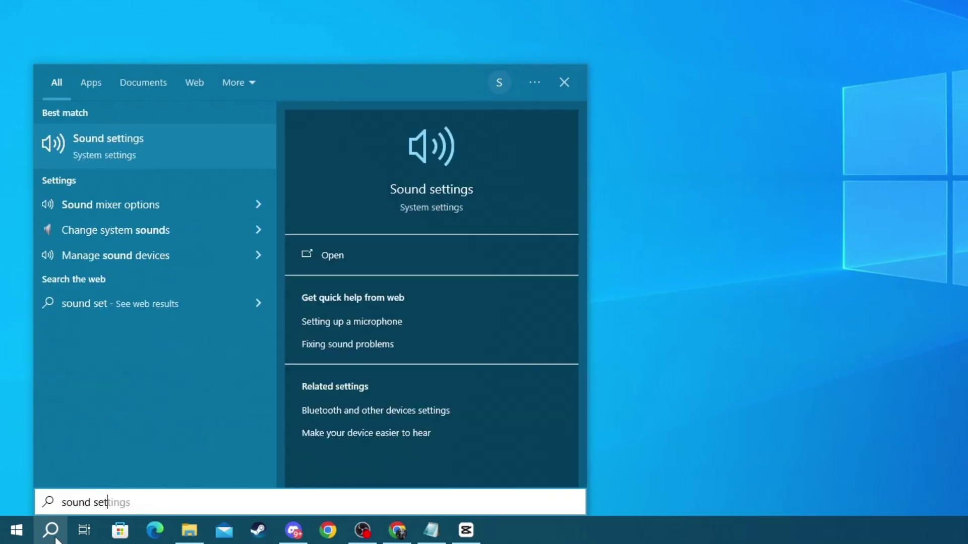
{"action": "left_click", "coordinate": [93, 137]}
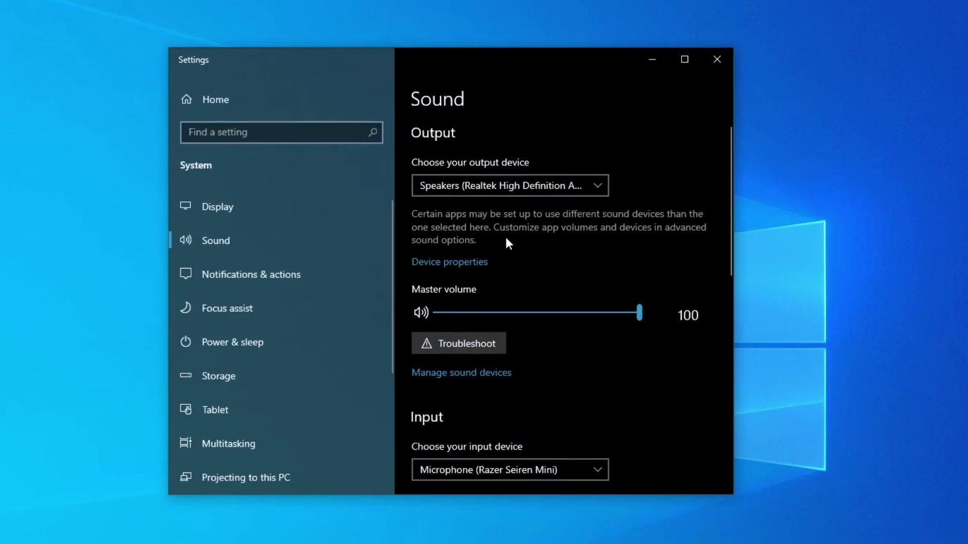
{"action": "scroll", "coordinate": [506, 239], "scroll_direction": "down", "scroll_amount": 5}
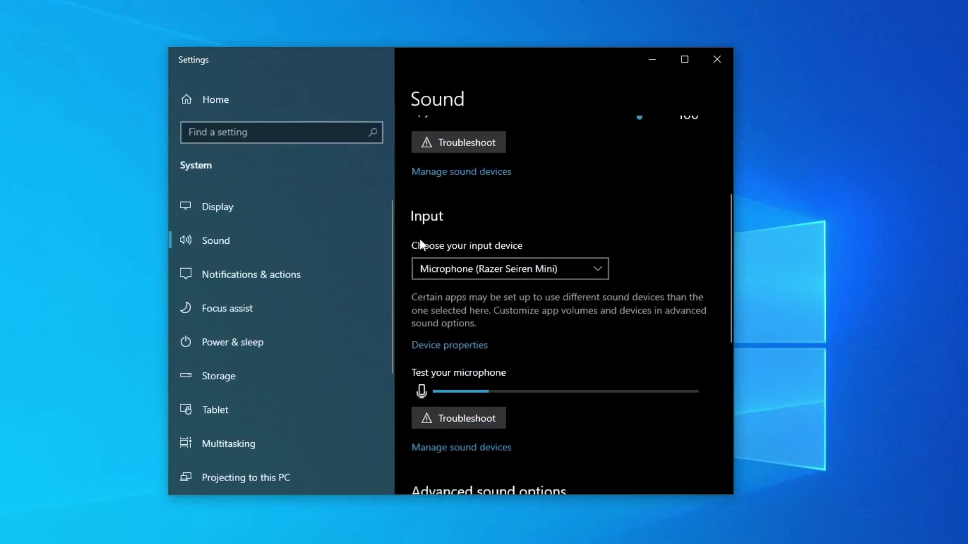
{"action": "scroll", "coordinate": [454, 259], "scroll_direction": "down", "scroll_amount": 2}
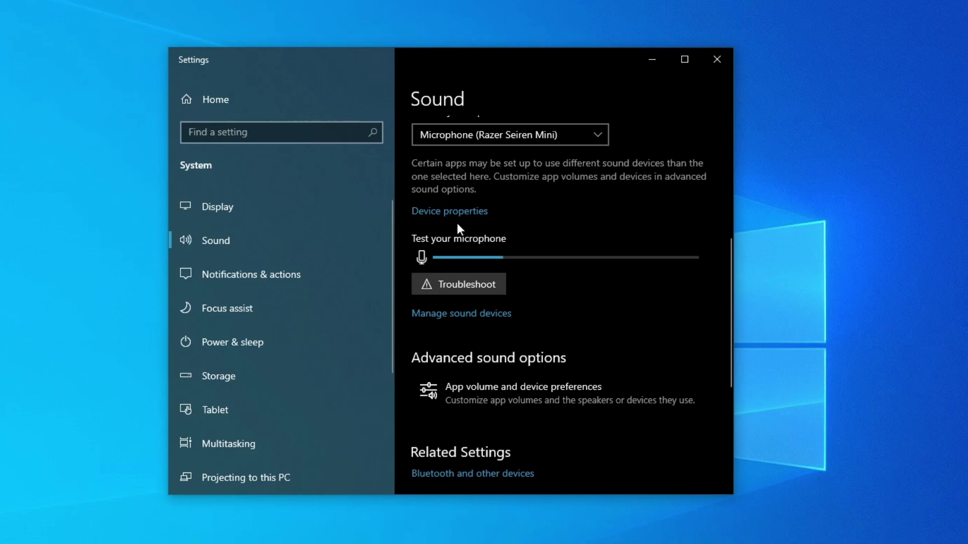
{"action": "left_click", "coordinate": [451, 281]}
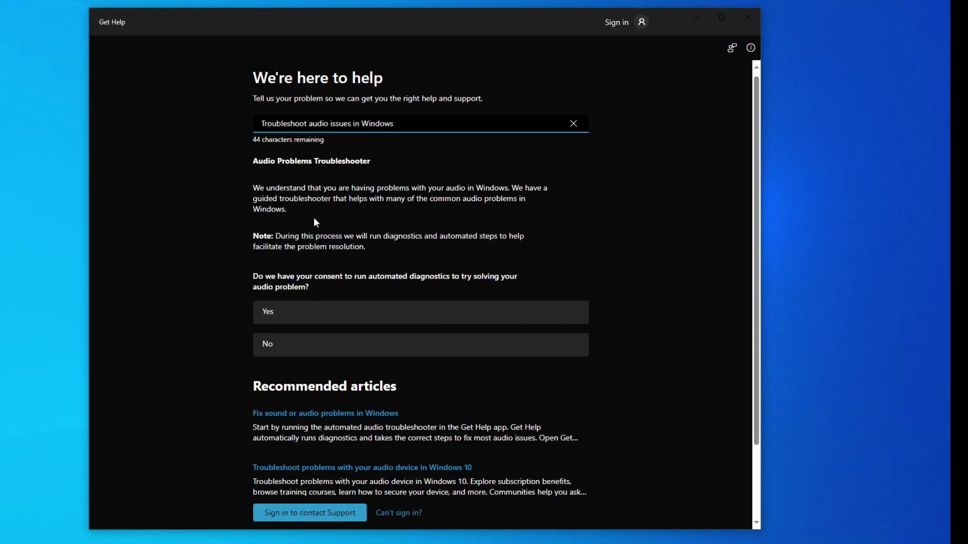
Allow the automated audio diagnostics to run and confirm the test beep was heard.
{"action": "scroll", "coordinate": [283, 260], "scroll_direction": "down", "scroll_amount": 2}
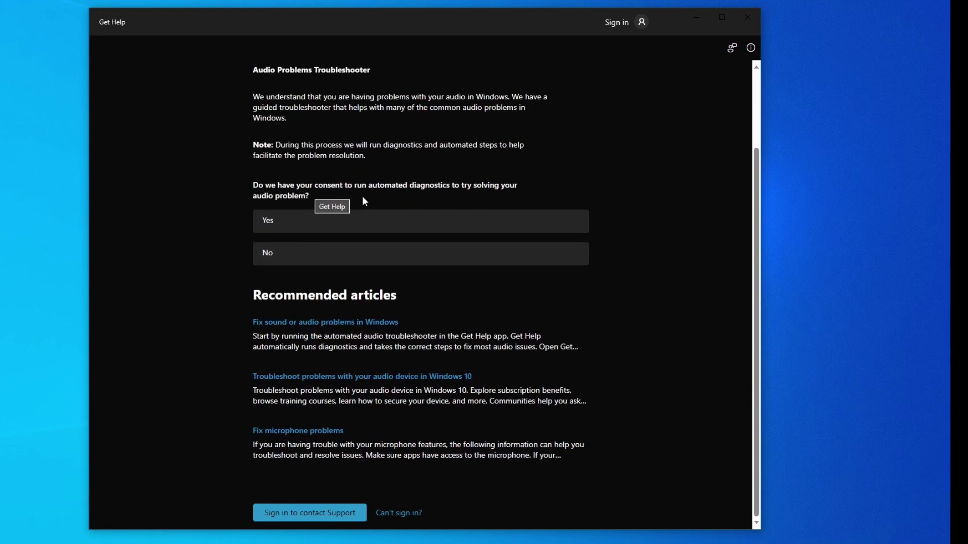
{"action": "left_click", "coordinate": [313, 228]}
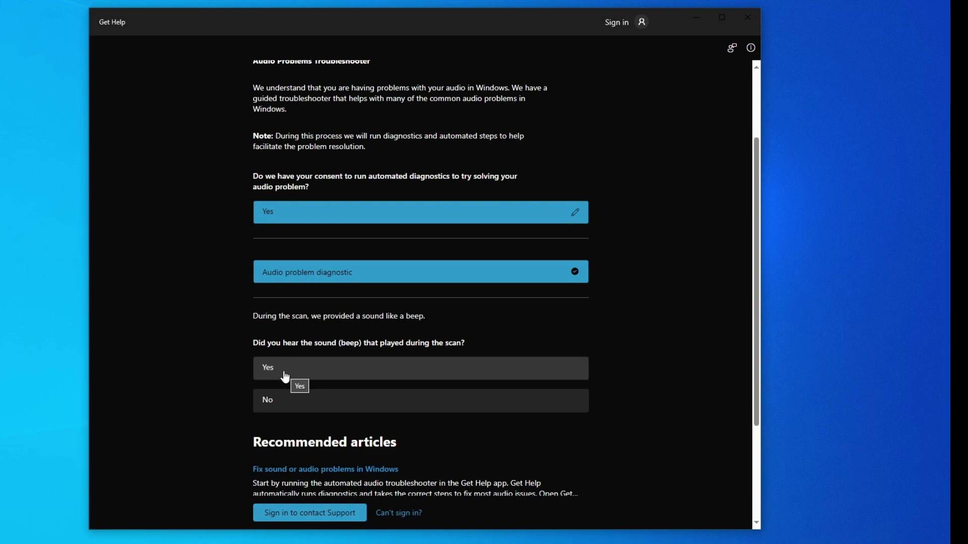
{"action": "left_click", "coordinate": [285, 373]}
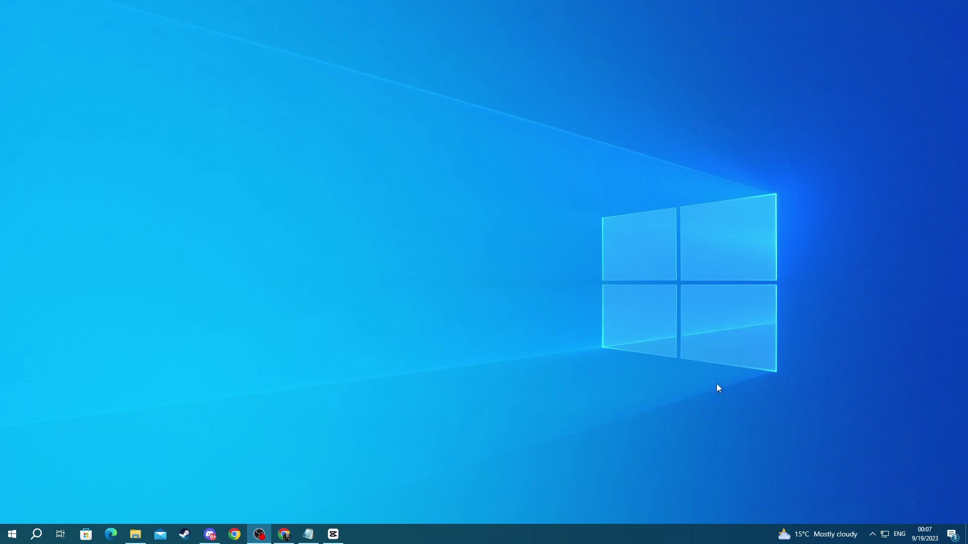
Show the Start menu's Power options listing Sleep, Shut down and Restart.
{"action": "left_click", "coordinate": [360, 386]}
{"action": "left_click", "coordinate": [13, 535]}
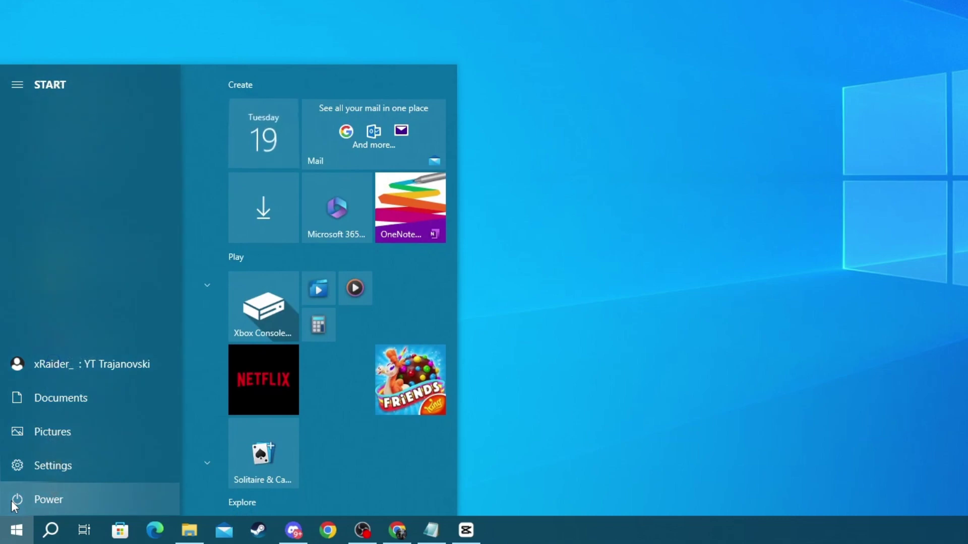
{"action": "left_click", "coordinate": [12, 503]}
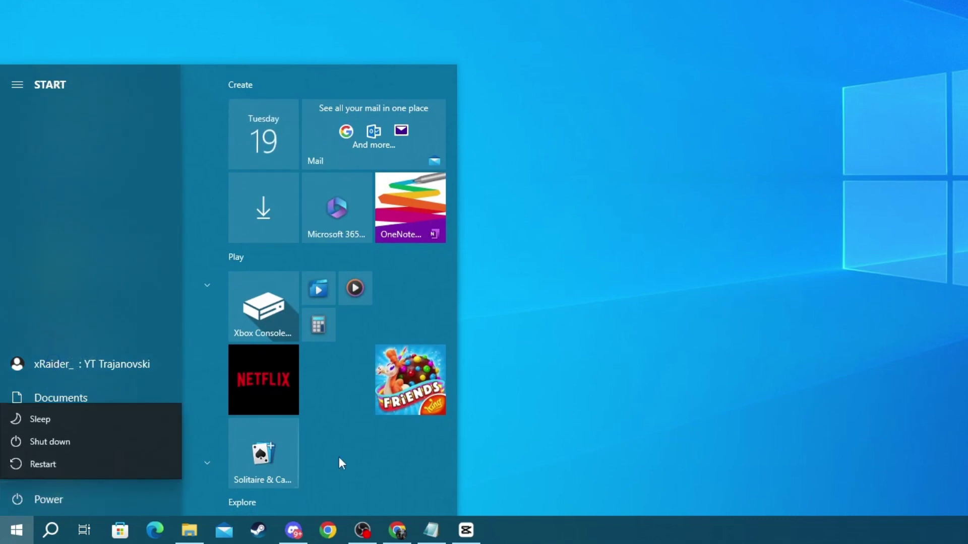